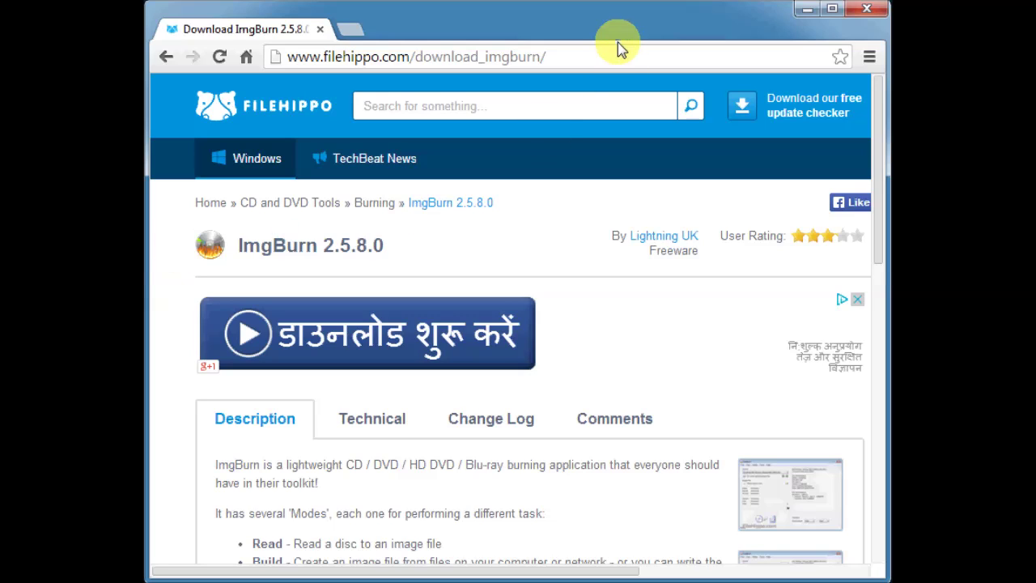
pyautogui.moveTo(534, 57); pyautogui.dragTo(273, 55)
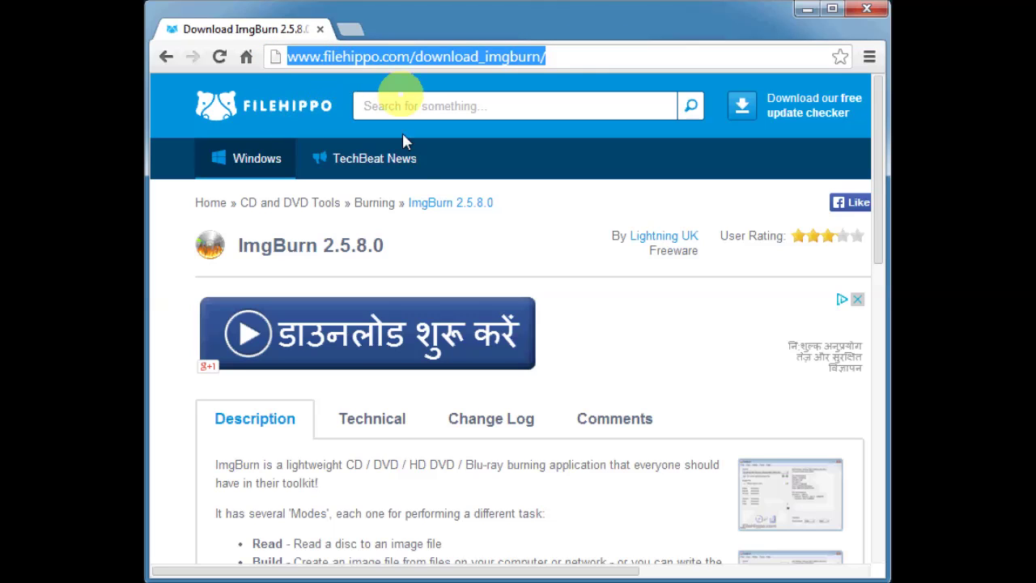
pyautogui.moveTo(418, 573); pyautogui.dragTo(659, 567)
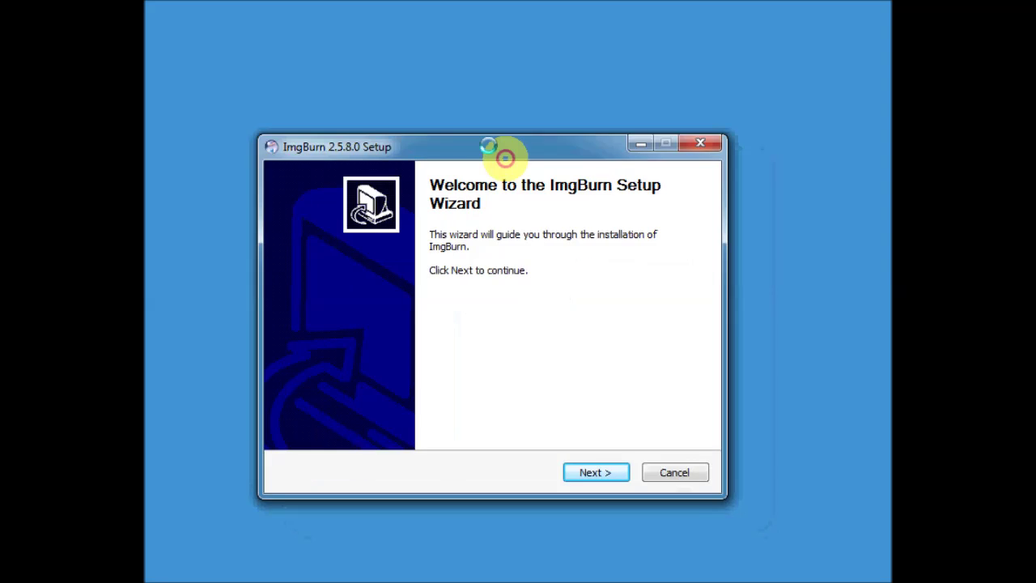
# Move through the ImgBurn setup welcome page and accept the terms of the License Agreement
pyautogui.moveTo(502, 157); pyautogui.dragTo(480, 58)
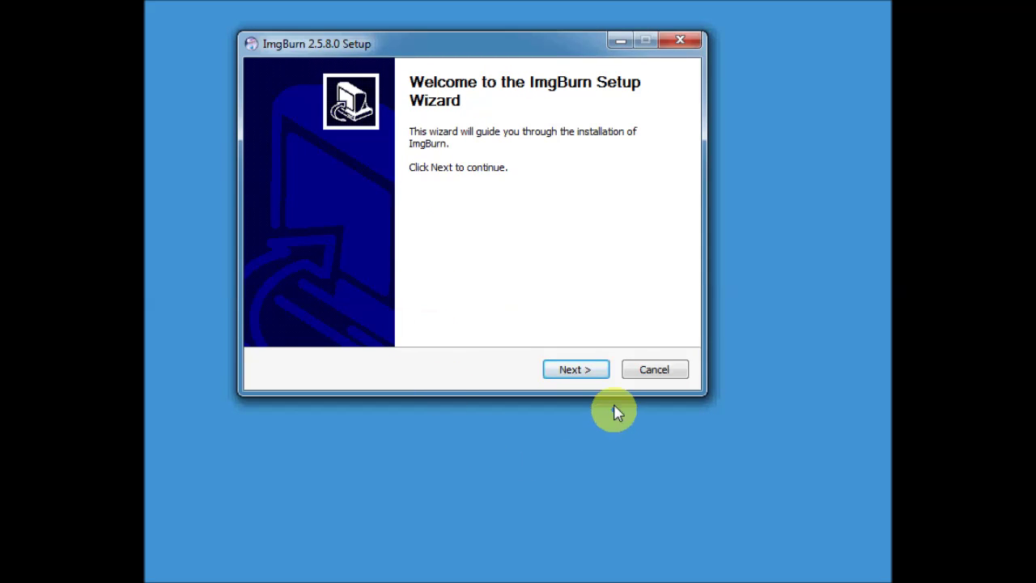
pyautogui.click(577, 369)
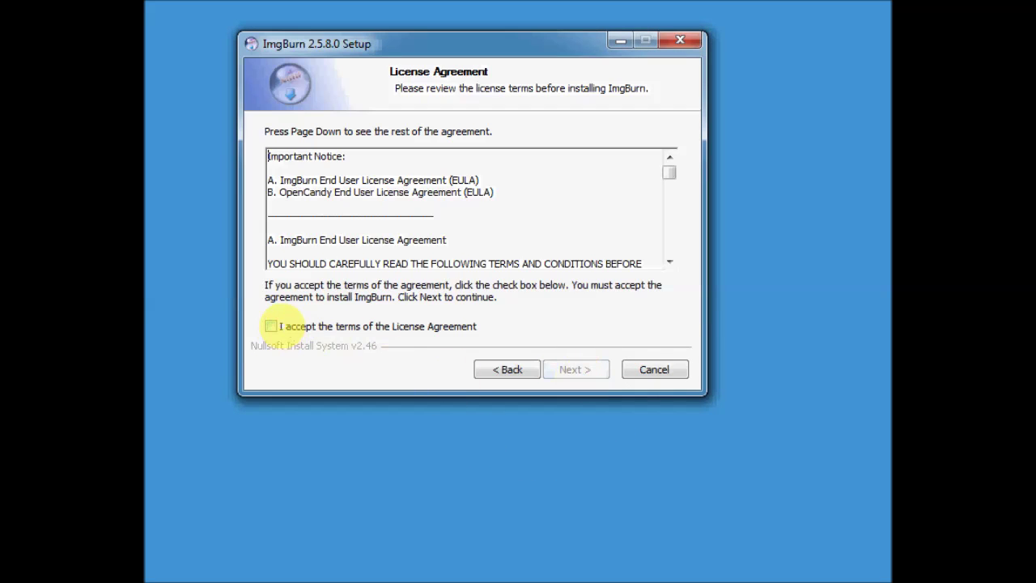
pyautogui.click(272, 326)
pyautogui.click(569, 369)
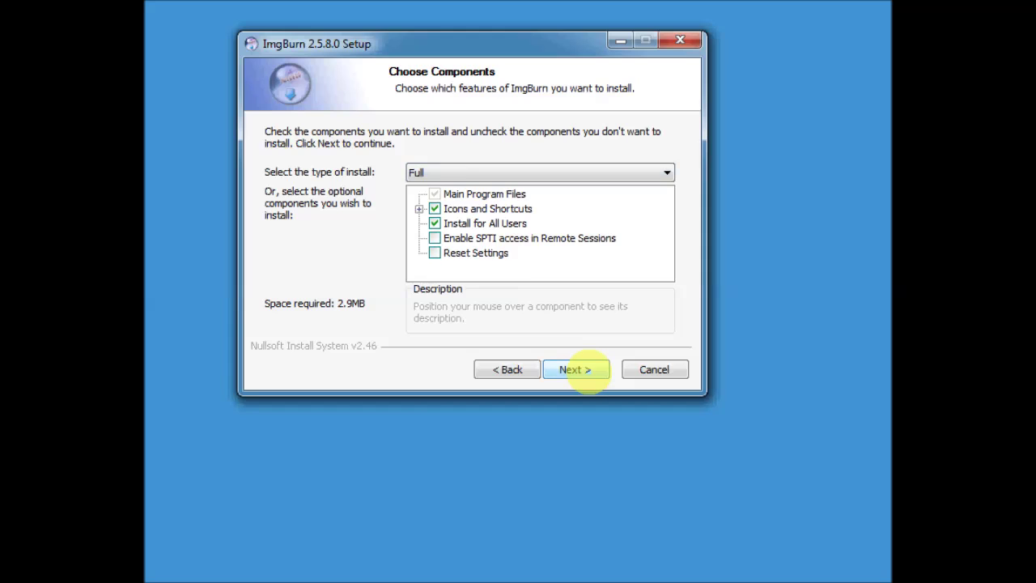
# Keep the Full install components, the destination C:\Program Files\ImgBurn and the ImgBurn Start Menu folder
pyautogui.click(585, 371)
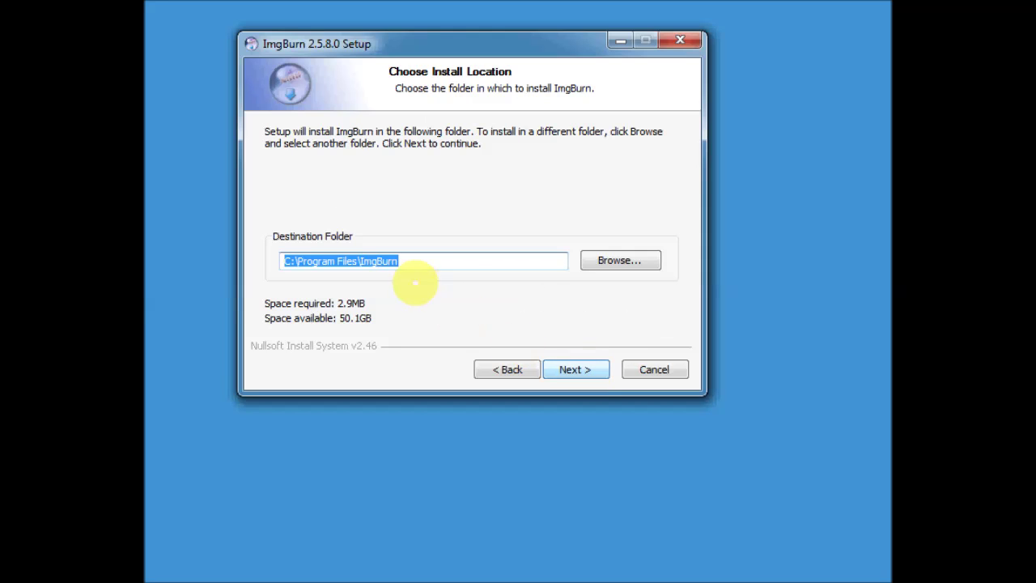
pyautogui.click(433, 261)
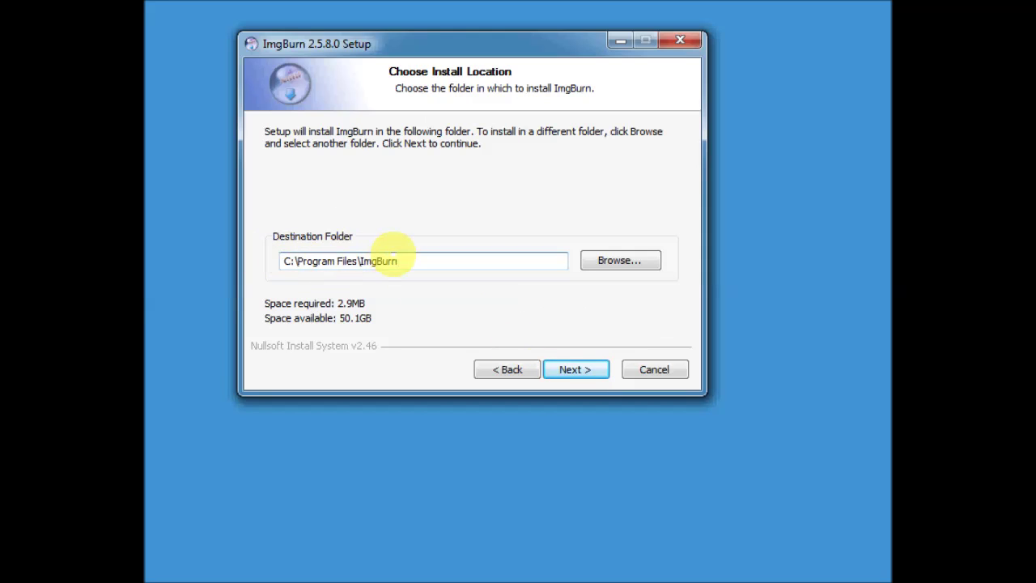
pyautogui.click(586, 377)
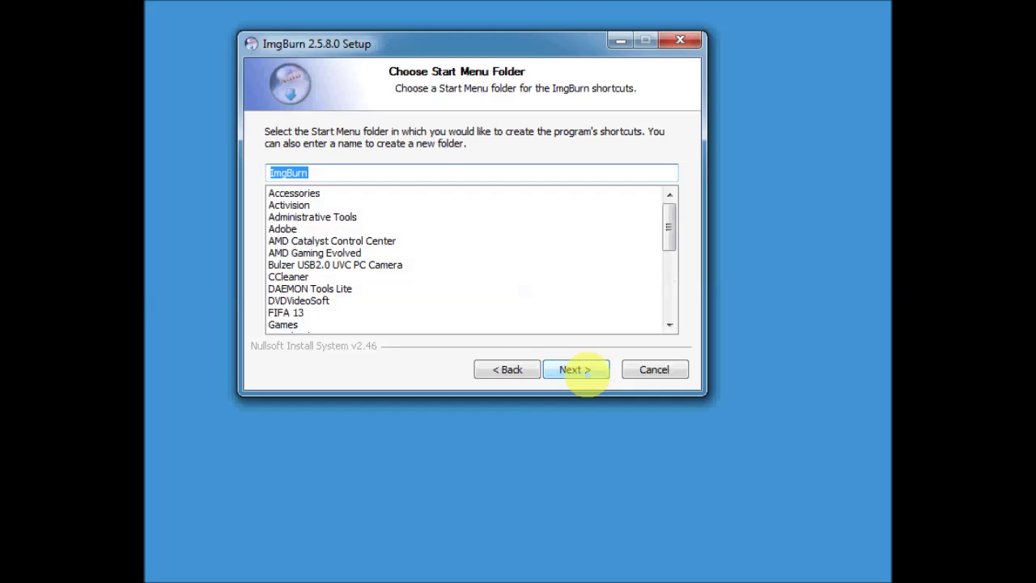
pyautogui.click(585, 372)
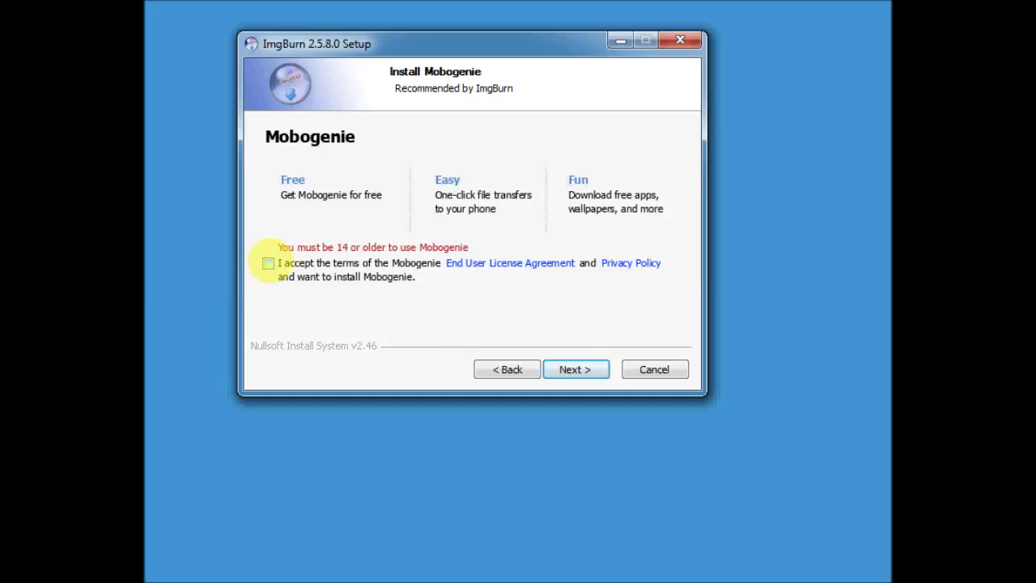
# Proceed past the bundled Mobogenie and TuneUp Utilities 2014 offers and complete the ImgBurn installation
pyautogui.click(580, 369)
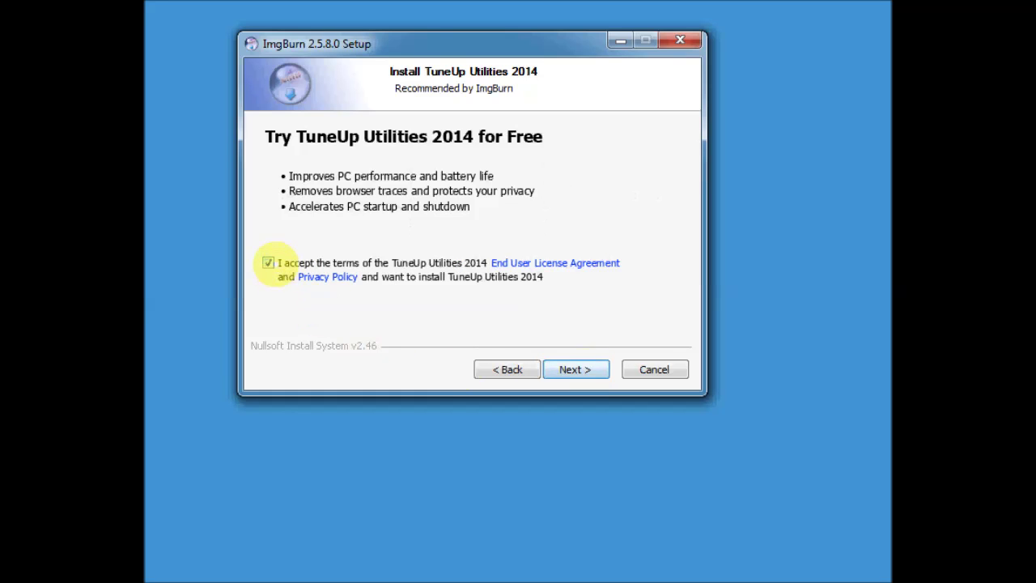
pyautogui.click(575, 369)
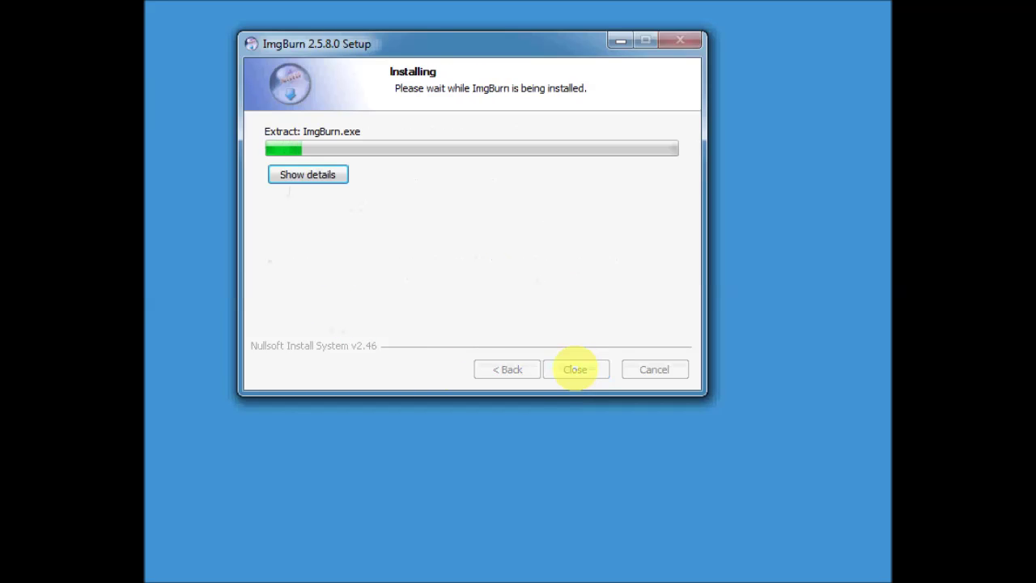
pyautogui.click(611, 433)
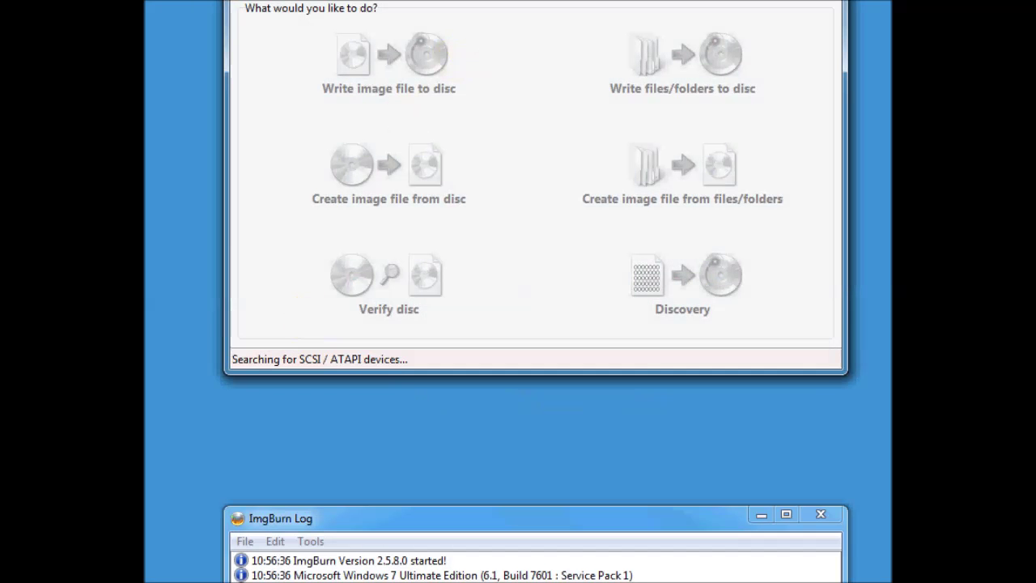
# Start creating an image file from disc in ImgBurn, with the HL-DT-ST DVDRAM GH24NSB0 (E:) drive as the source
pyautogui.moveTo(500, 1); pyautogui.dragTo(467, 21)
pyautogui.moveTo(484, 523); pyautogui.dragTo(455, 447)
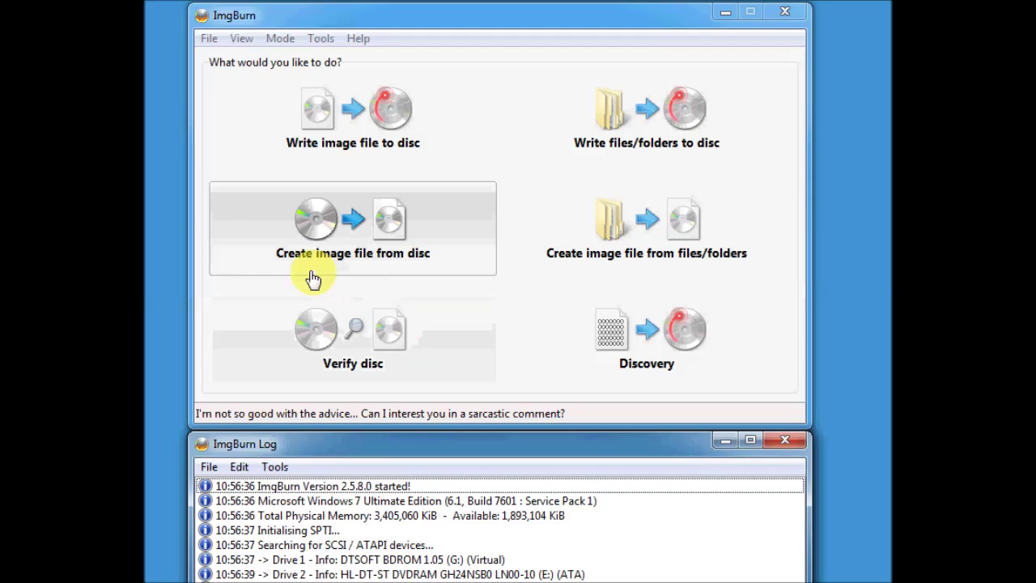
pyautogui.click(369, 220)
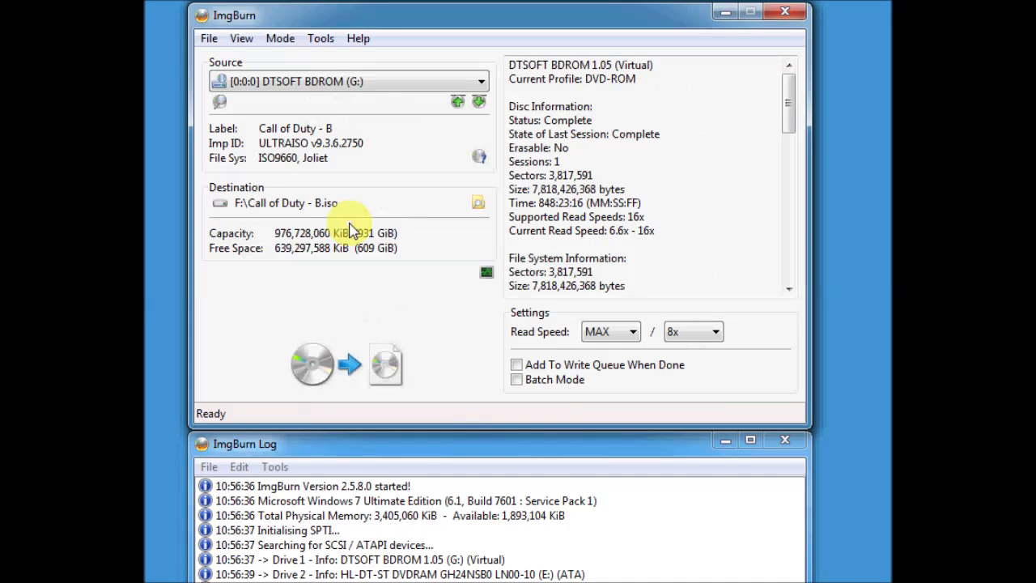
pyautogui.click(413, 83)
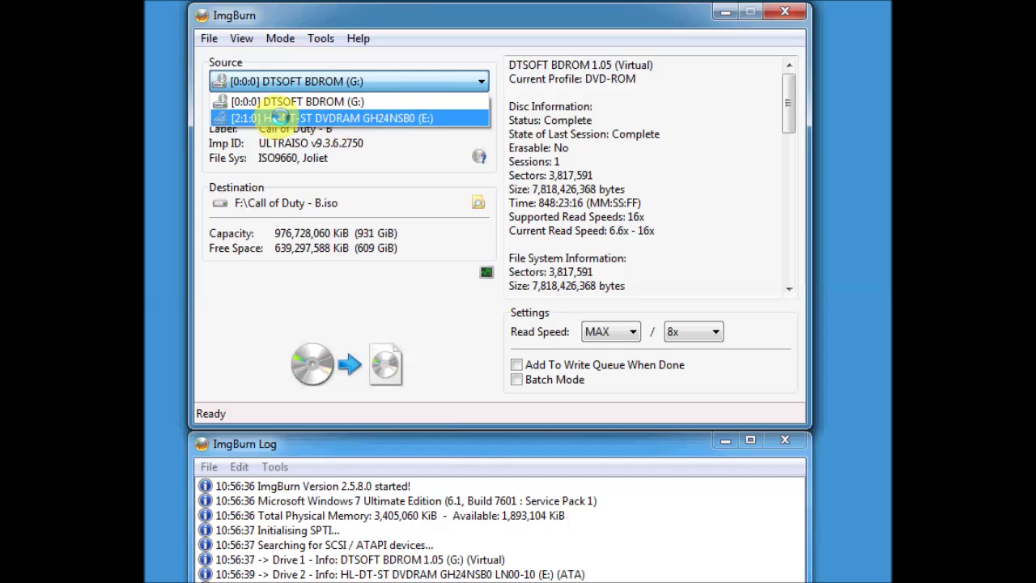
pyautogui.click(397, 119)
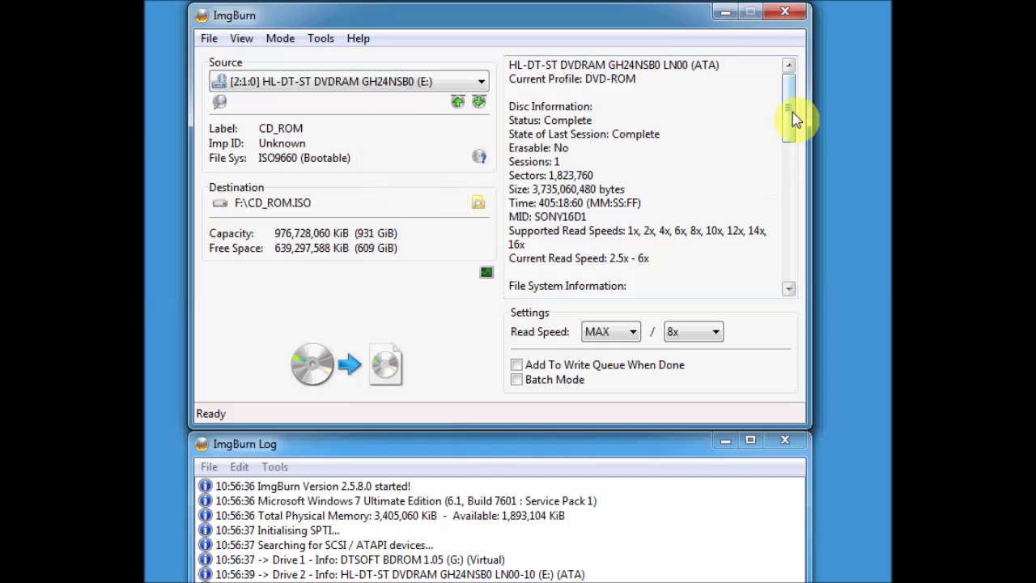
pyautogui.moveTo(793, 119); pyautogui.dragTo(781, 100)
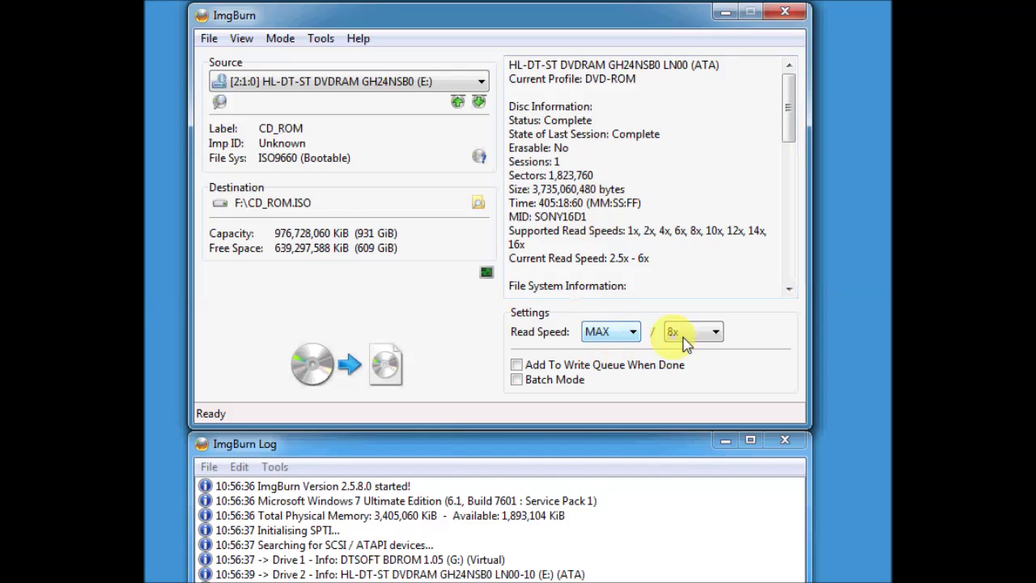
# Browse for the image's destination file and review the available file types, keeping ISO Files (*.iso)
pyautogui.click(478, 203)
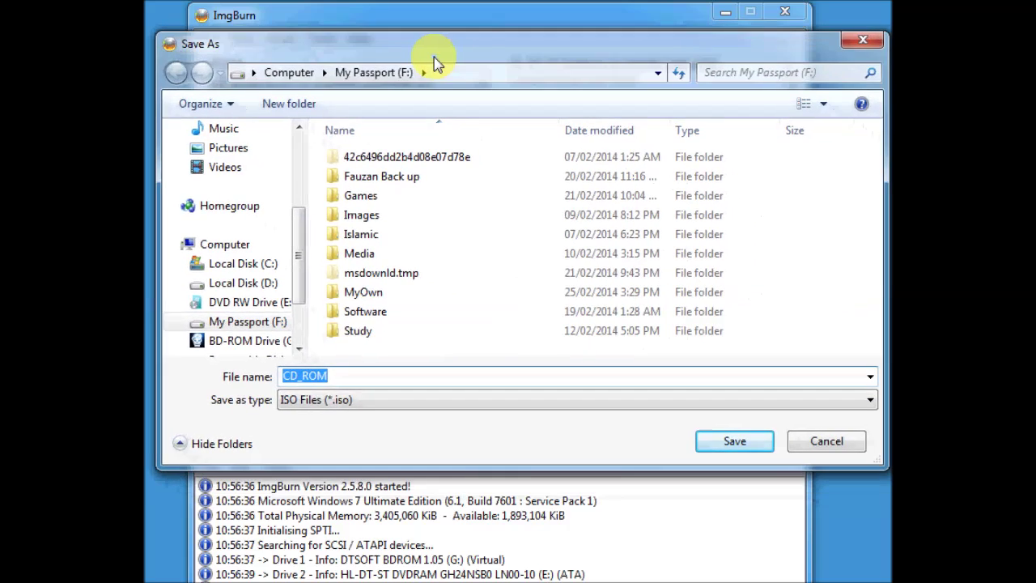
pyautogui.click(365, 399)
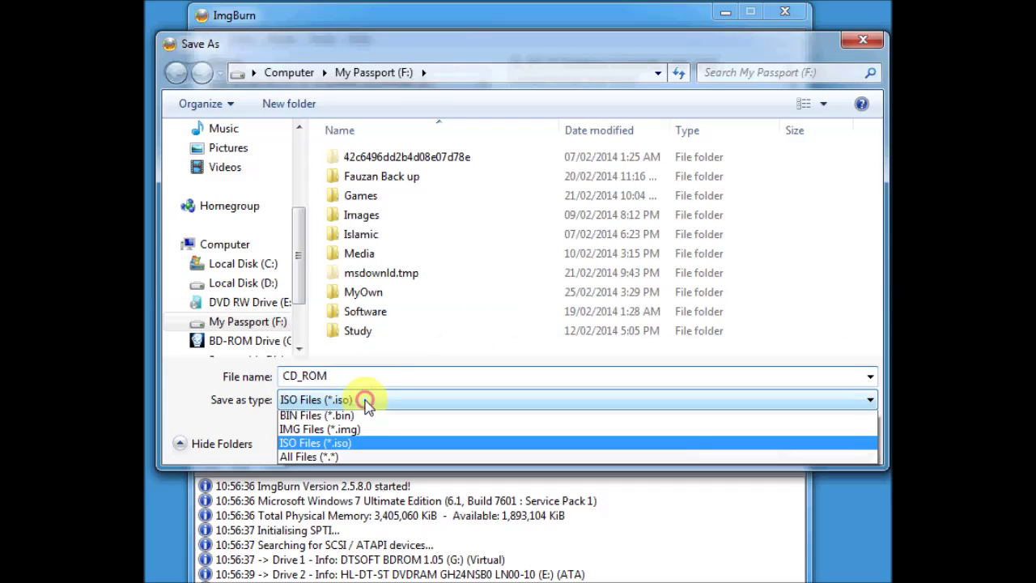
pyautogui.click(365, 400)
pyautogui.click(365, 400)
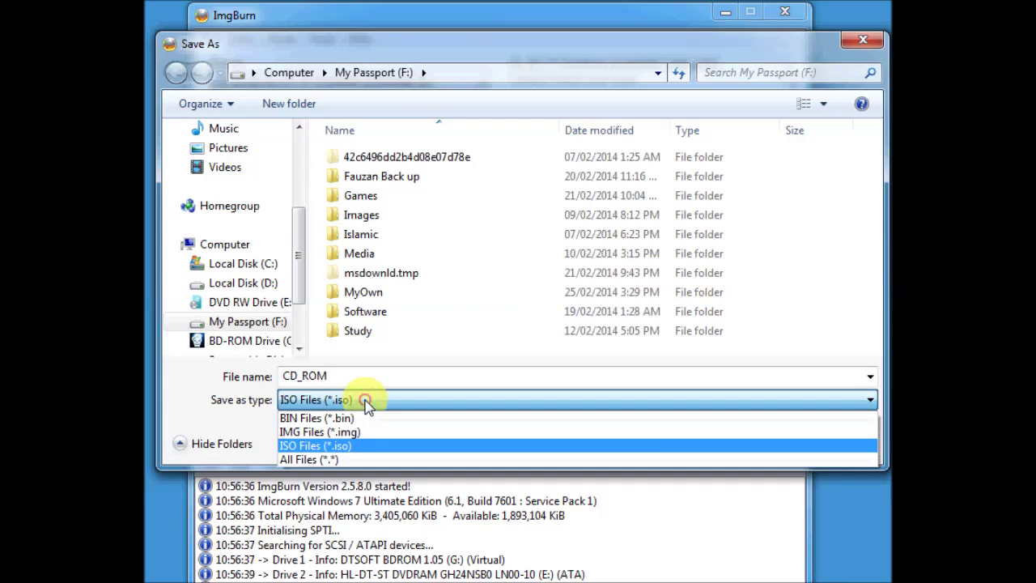
pyautogui.click(364, 400)
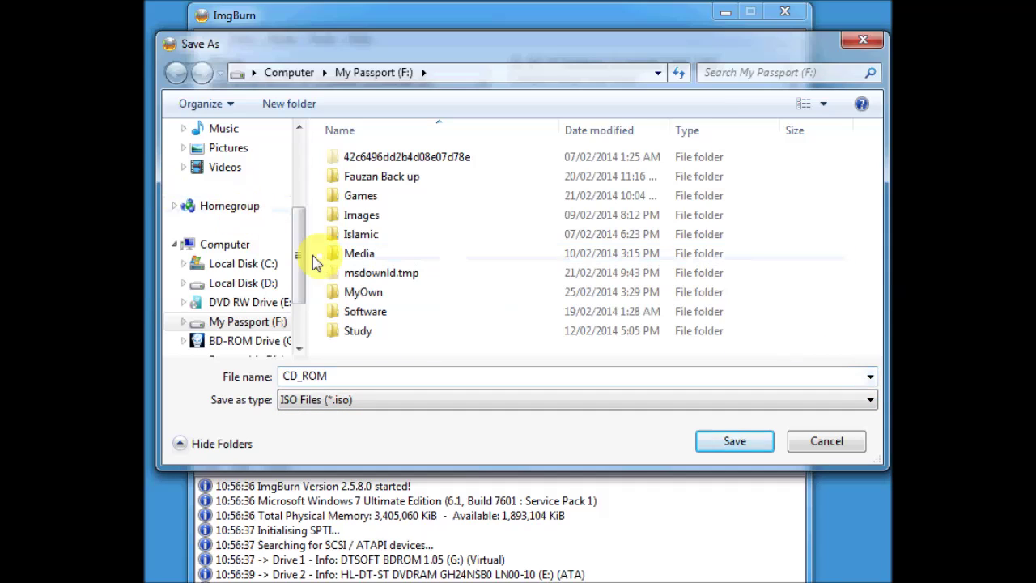
# Set the image's destination to the Desktop with the file name dvdisofile
pyautogui.moveTo(297, 256); pyautogui.dragTo(301, 165)
pyautogui.click(238, 158)
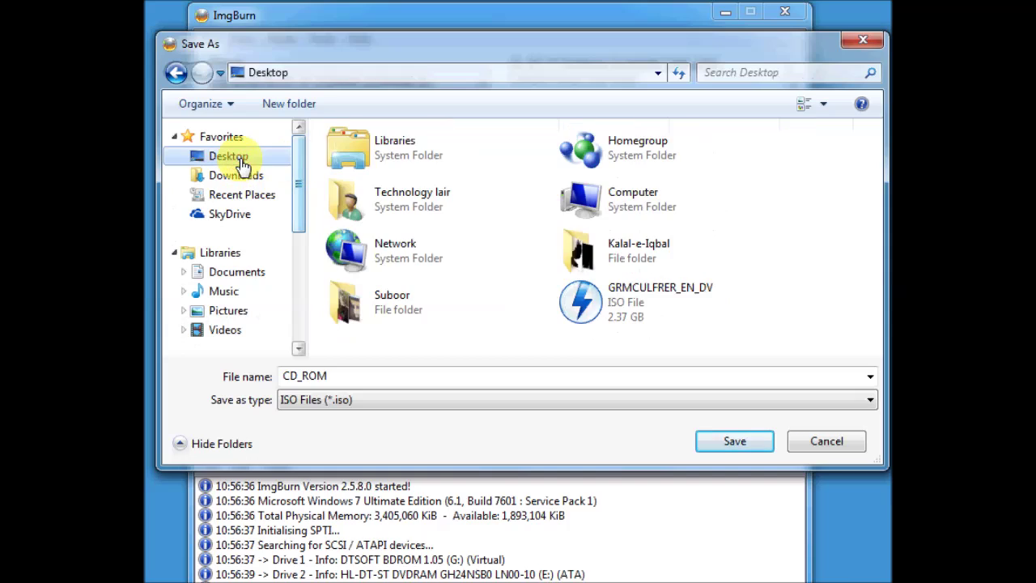
pyautogui.doubleClick(369, 377)
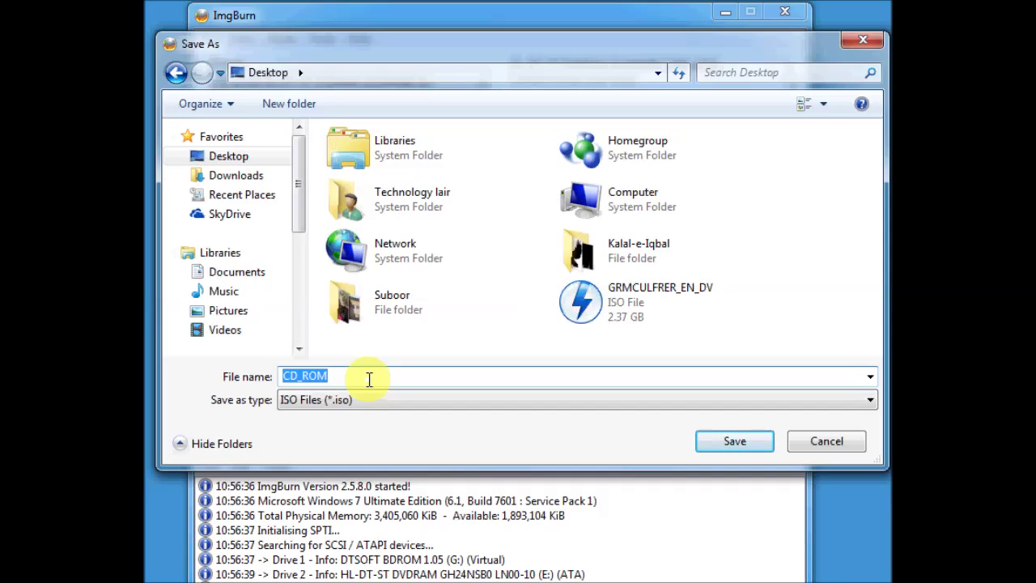
pyautogui.write('dvd')
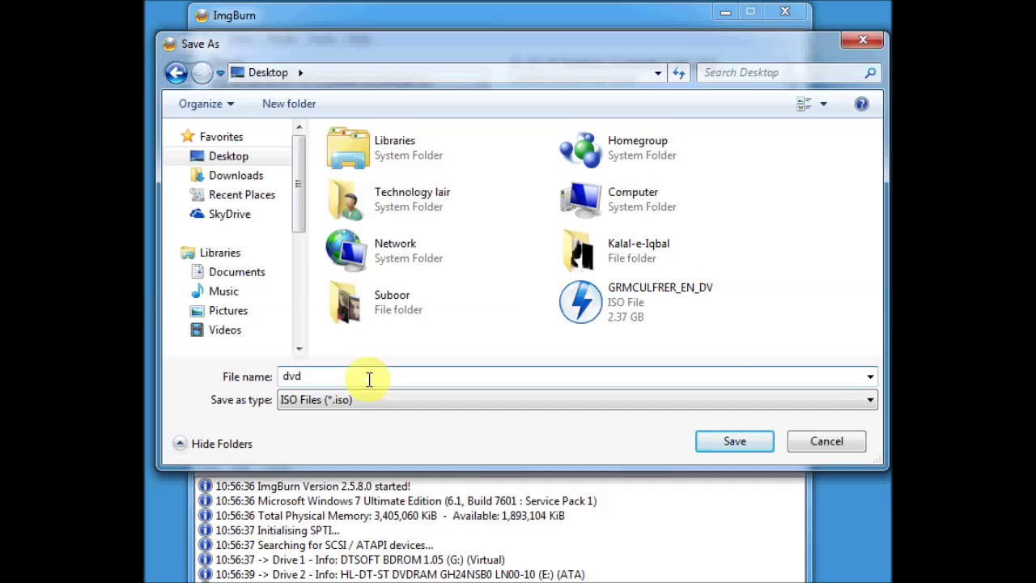
pyautogui.write('isofile')
pyautogui.click(737, 447)
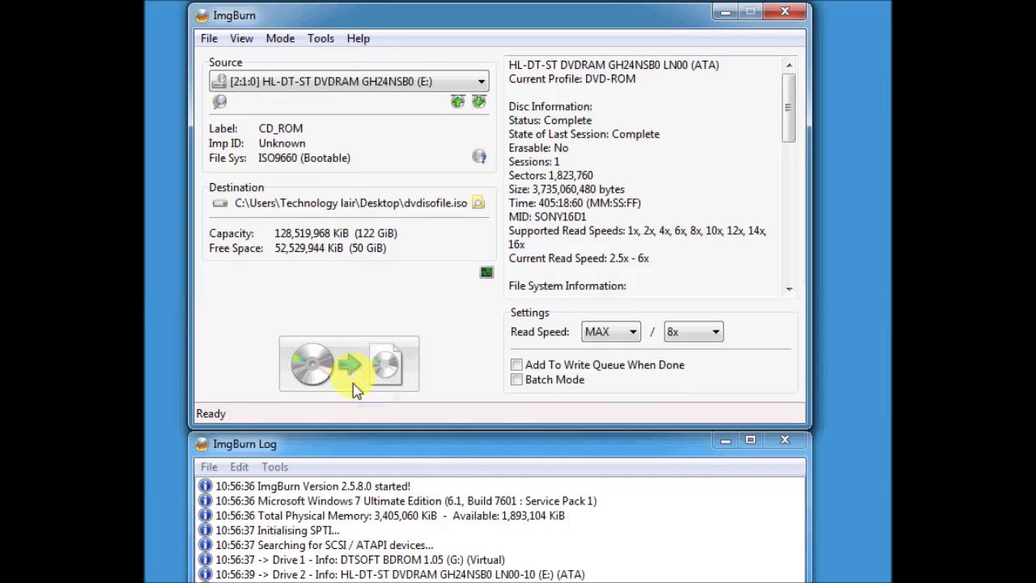
# Read the disc into the ISO file, acknowledge the finished operation and close ImgBurn
pyautogui.click(355, 375)
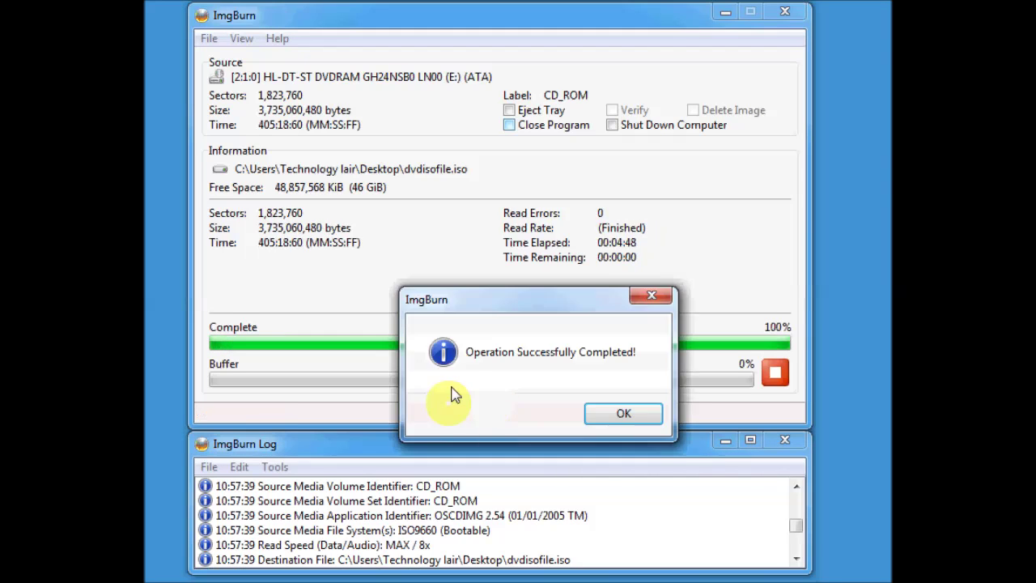
pyautogui.moveTo(521, 309); pyautogui.dragTo(487, 194)
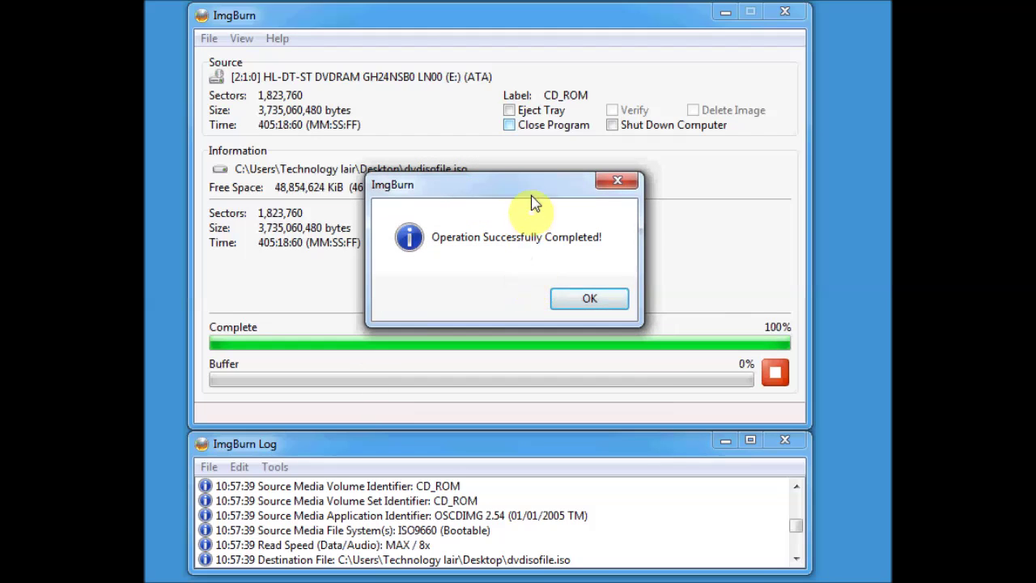
pyautogui.moveTo(527, 194); pyautogui.dragTo(496, 217)
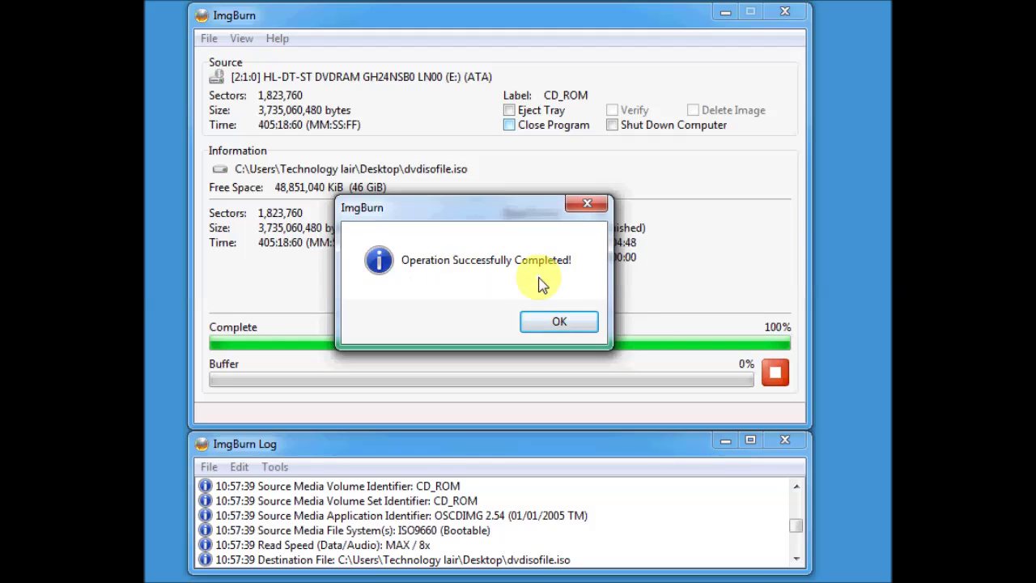
pyautogui.click(578, 319)
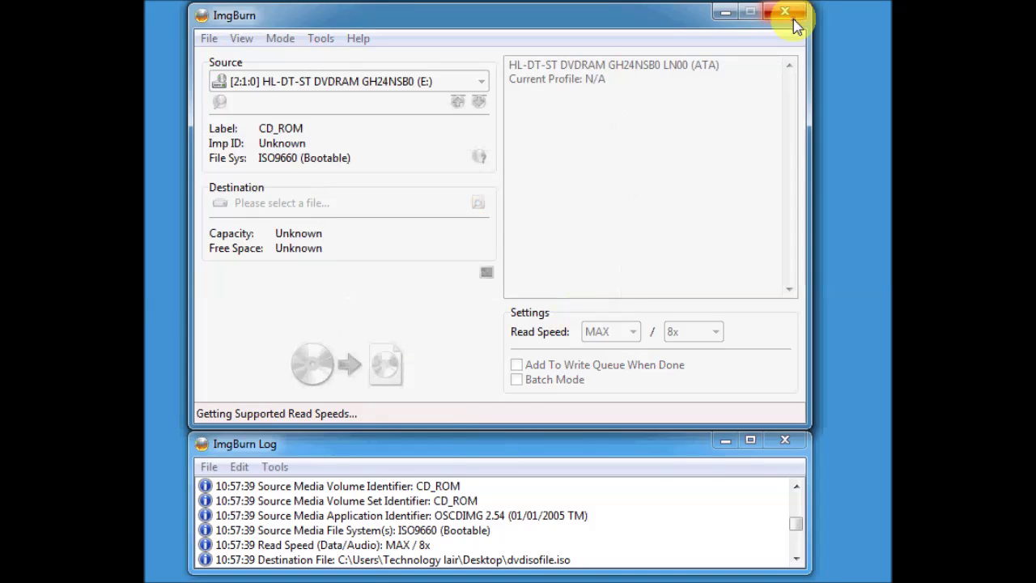
pyautogui.click(794, 24)
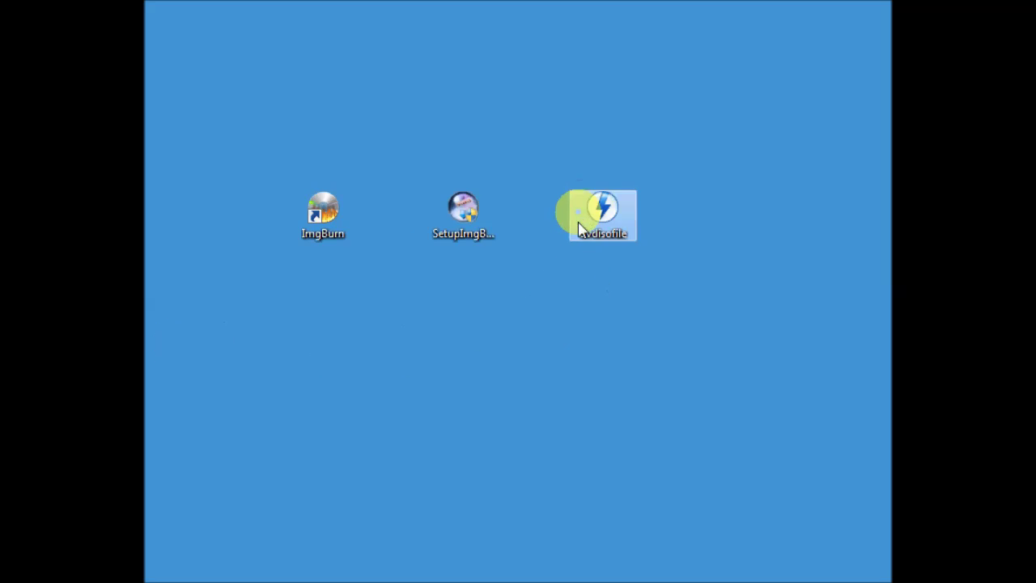
# Check the file type and size of dvdisofile on the desktop in its properties
pyautogui.click(518, 346)
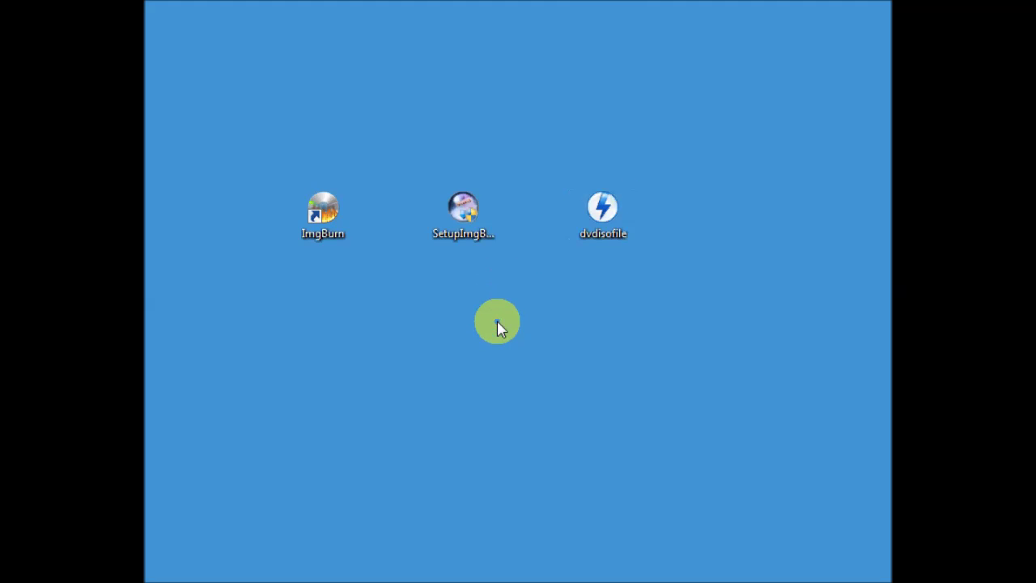
pyautogui.click(601, 213)
pyautogui.moveTo(751, 241); pyautogui.dragTo(726, 212)
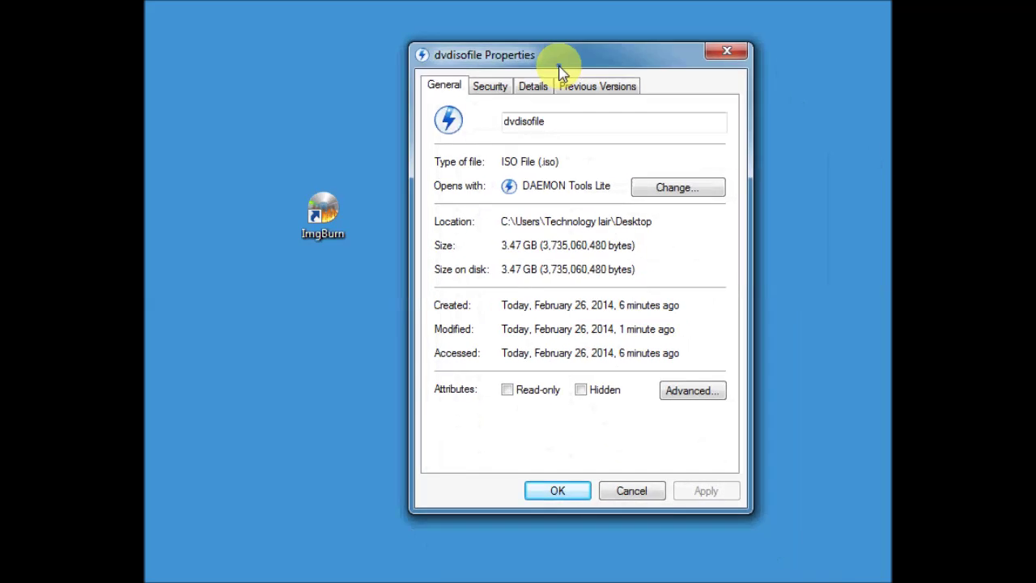
pyautogui.click(730, 58)
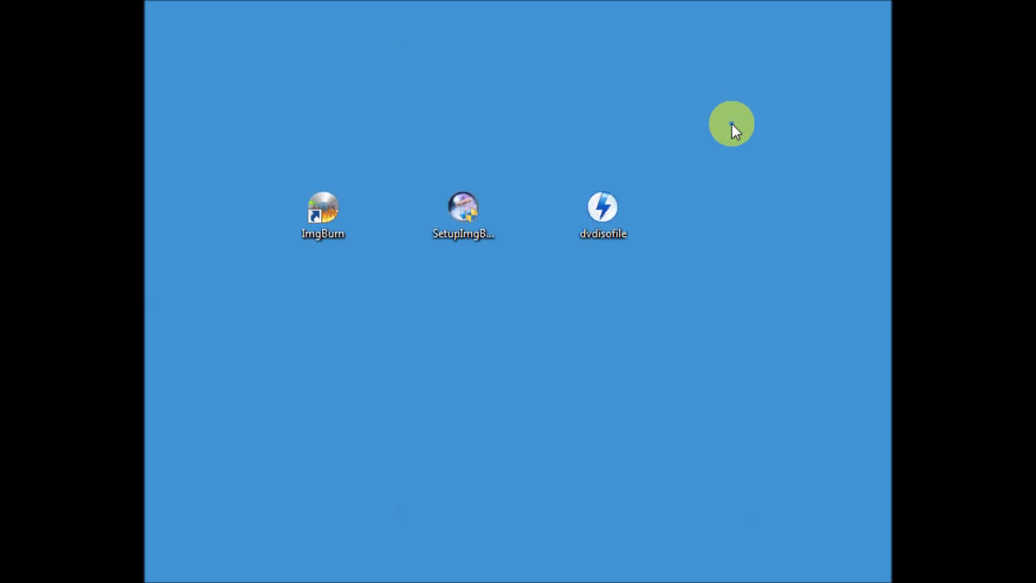